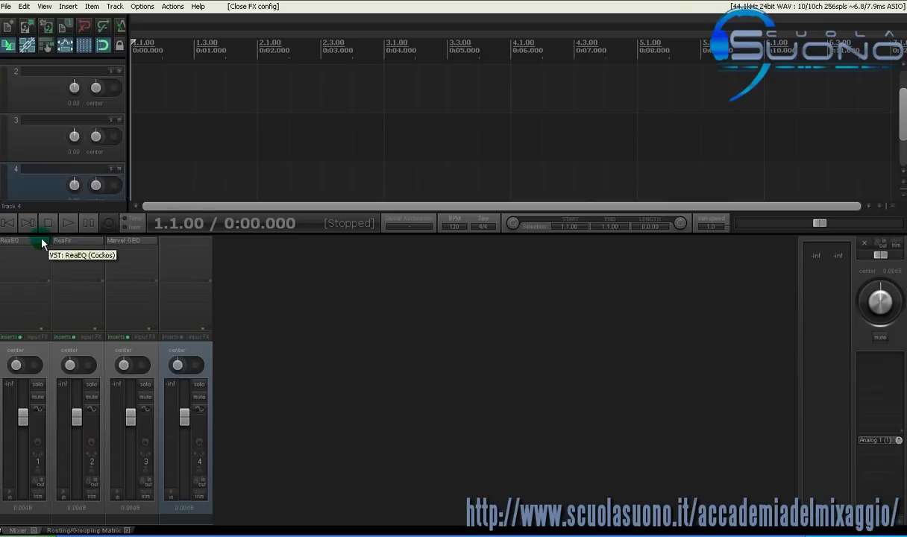
Open the Marvel GEQ equalizer on track 3 and nudge its 20 Hz band to about 0.1 dB.
click(128, 244)
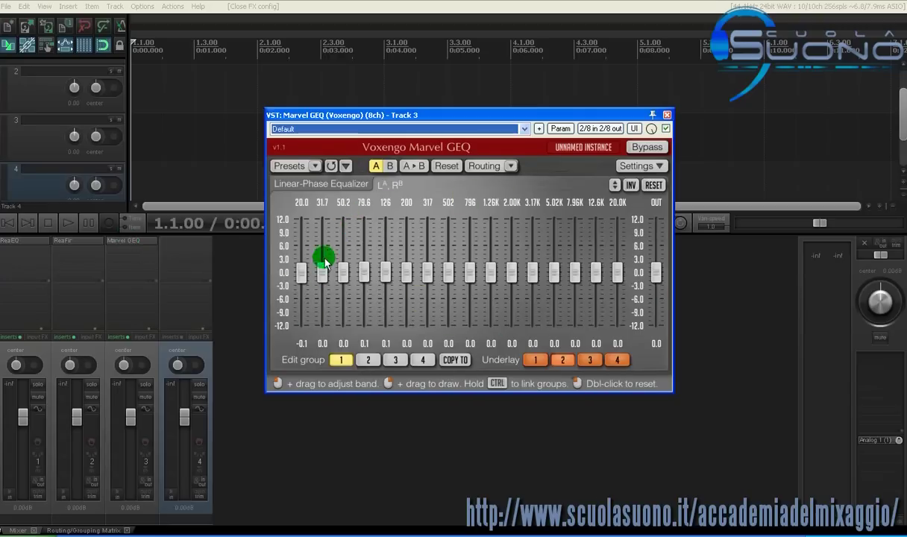
drag(307, 280, 305, 277)
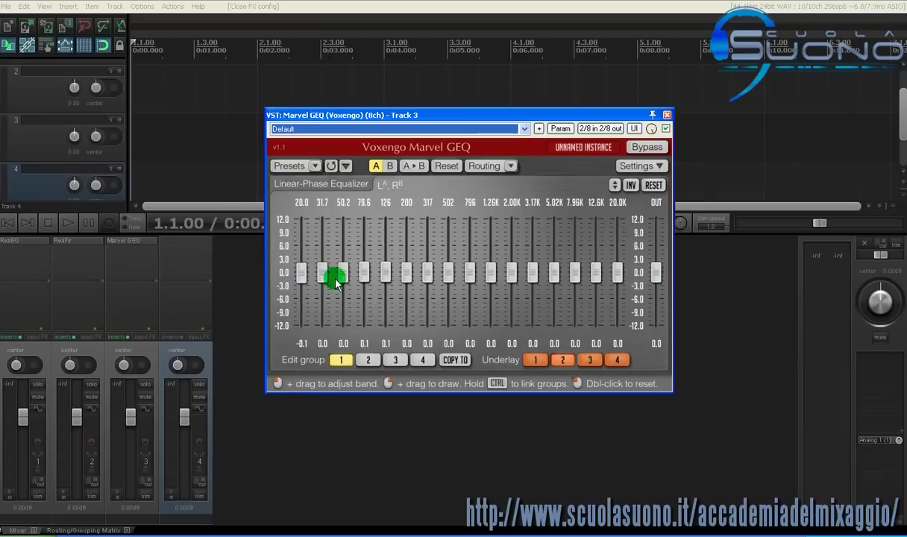
mouse_move(304, 279)
mouse_down()
mouse_move(301, 257)
mouse_move(303, 276)
mouse_up()
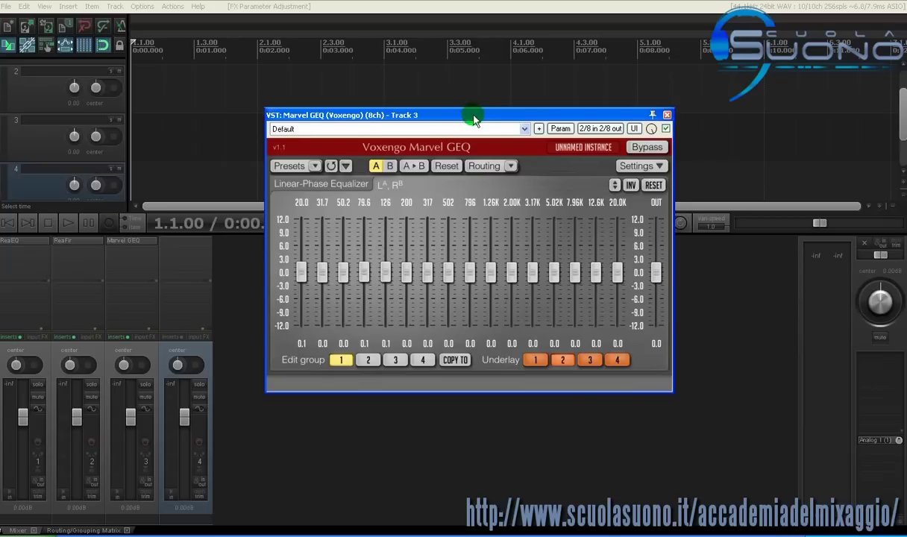
drag(474, 119, 468, 134)
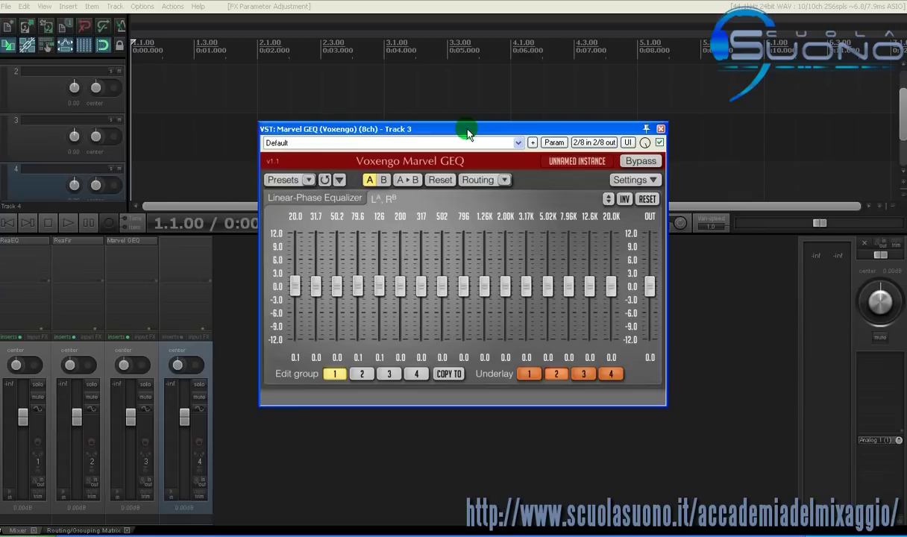
Boost the 20 Hz band to about 7.2 dB and bring it back down to about -0.7 dB.
drag(295, 285, 296, 266)
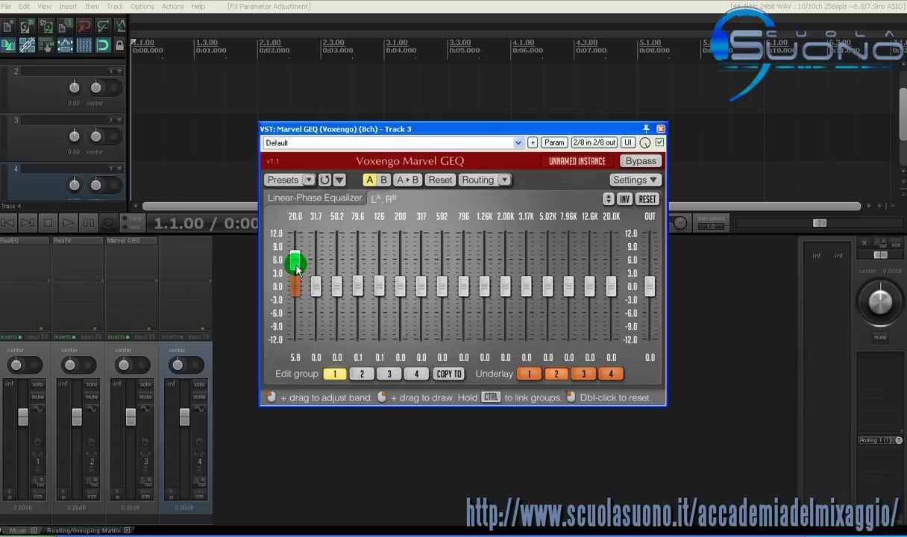
mouse_move(296, 269)
mouse_down()
mouse_move(296, 261)
mouse_move(290, 288)
mouse_move(296, 260)
mouse_up()
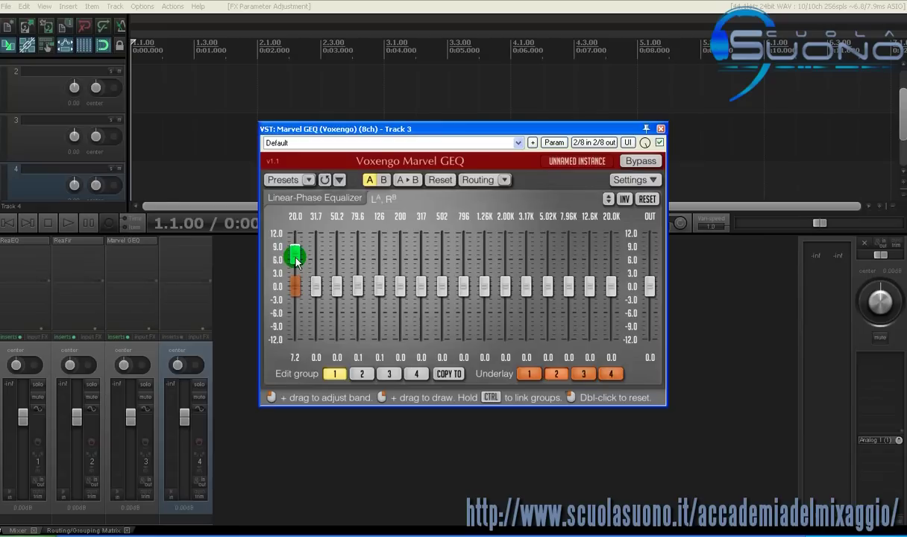
drag(296, 260, 292, 286)
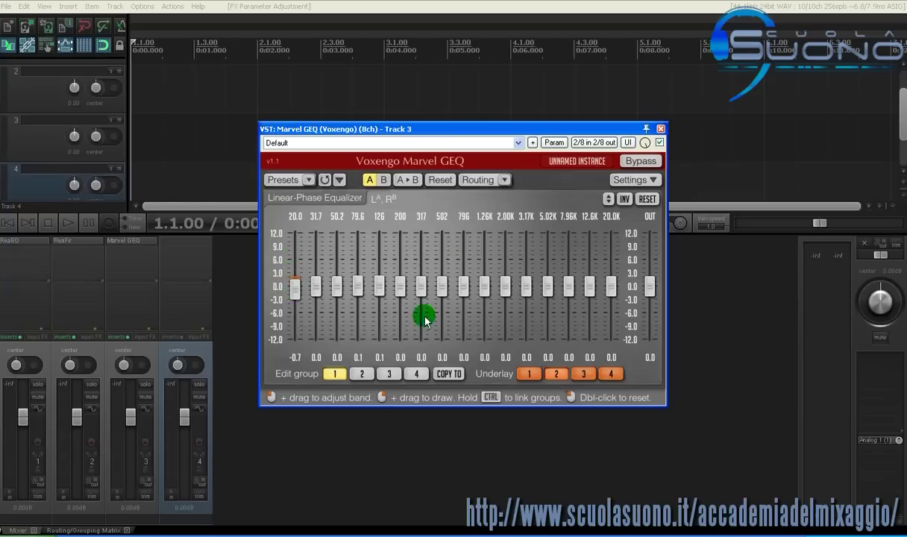
Boost the 2.00K band to about 8.5 dB, return it to about -0.3 dB, and close the graphic equalizer.
drag(533, 292, 510, 254)
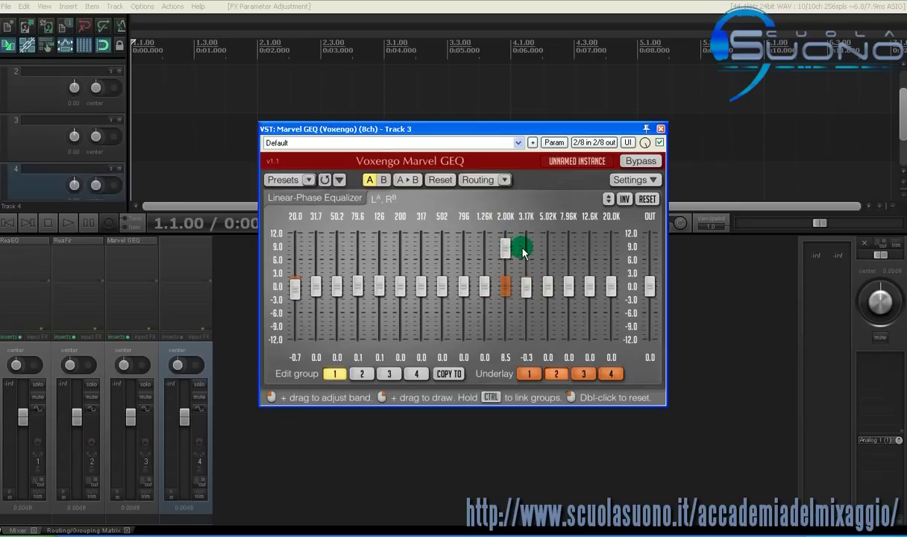
drag(504, 245, 527, 287)
click(661, 132)
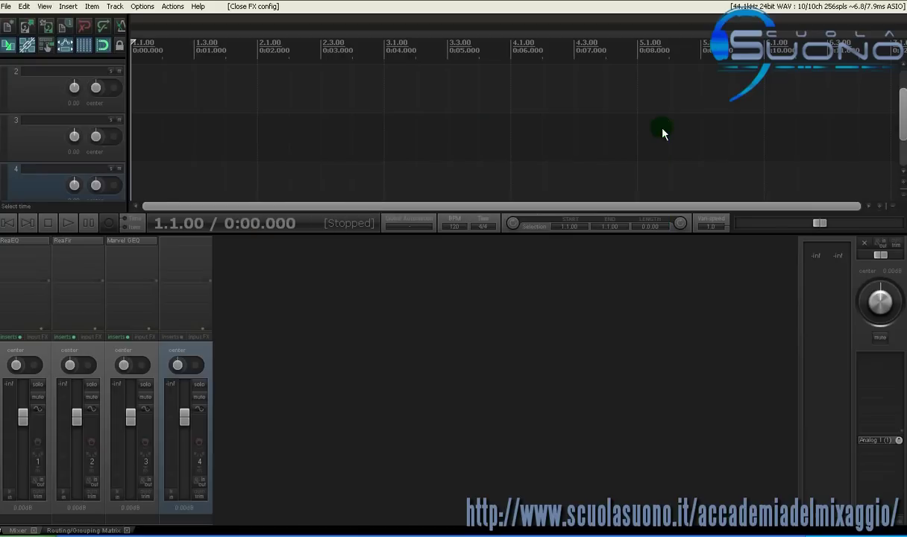
Open ReaEQ on track 1 and shape band 3 to about 7.4 dB at 1027 Hz with a 1.61-octave bandwidth.
click(23, 243)
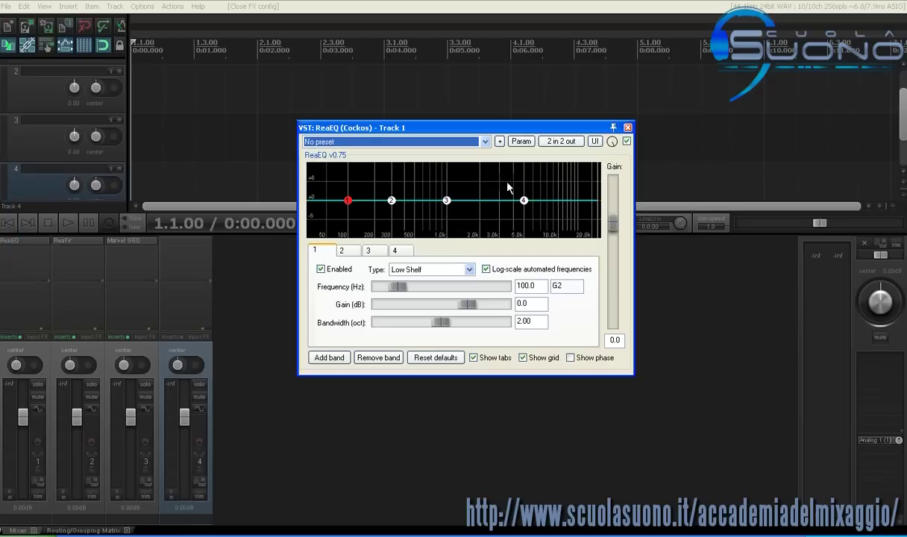
drag(470, 129, 477, 193)
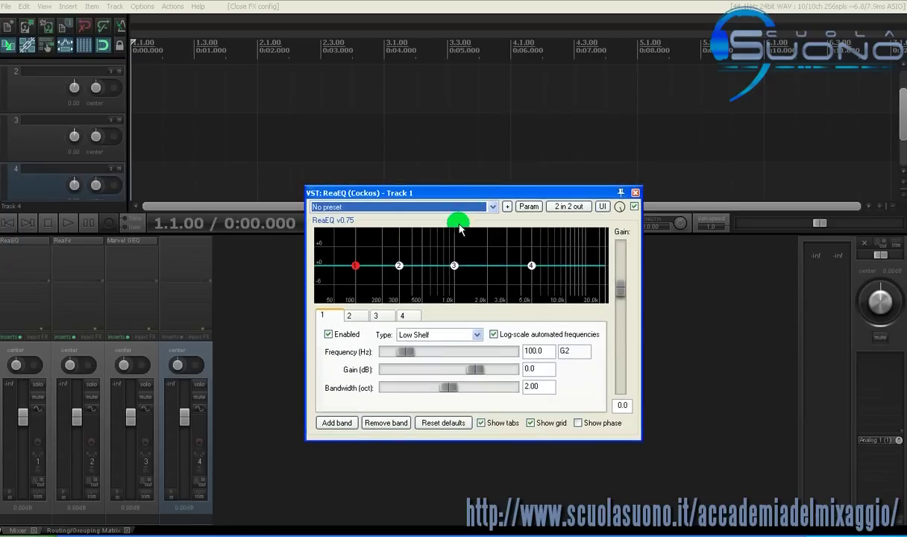
drag(453, 266, 455, 244)
scroll(454, 261, down, 10)
scroll(391, 237, up, 4)
scroll(455, 244, up, 2)
scroll(455, 244, up, 12)
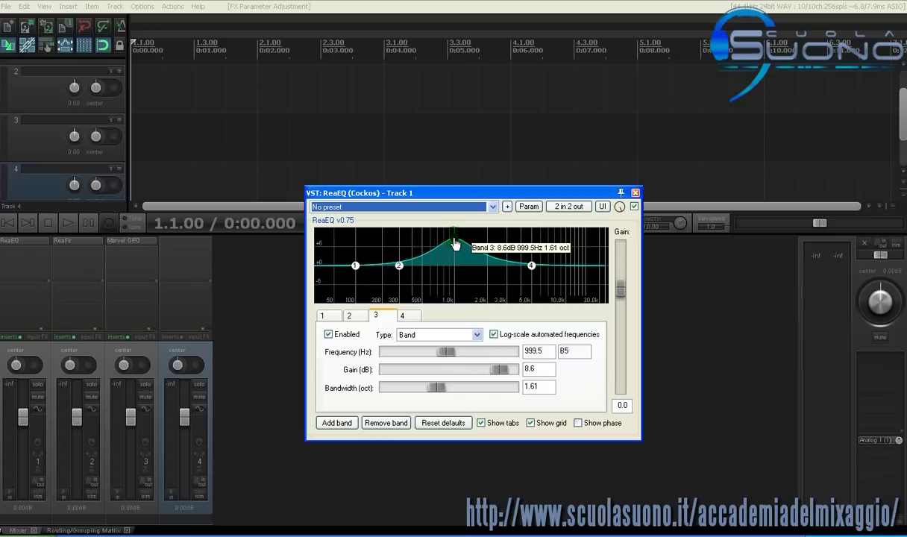
mouse_move(454, 244)
mouse_down()
mouse_move(457, 298)
mouse_move(455, 244)
mouse_up()
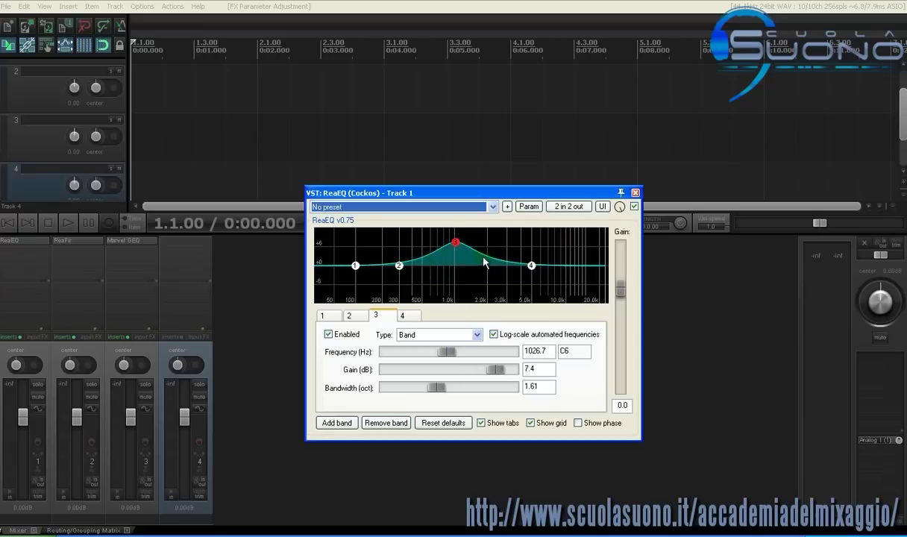
Narrow band 3's bandwidth to 0.21 octaves and raise its gain to about 9.2 dB at 1041 Hz.
mouse_move(458, 248)
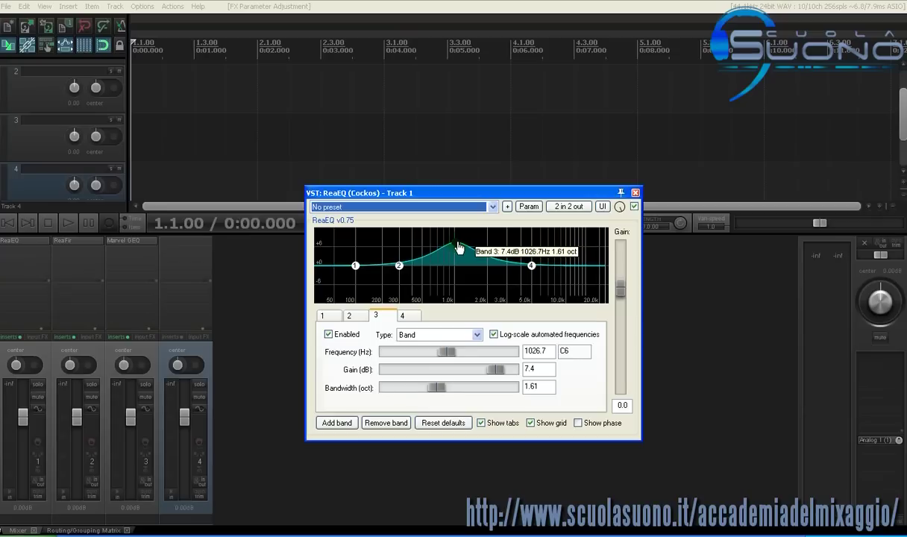
scroll(457, 247, down, 15)
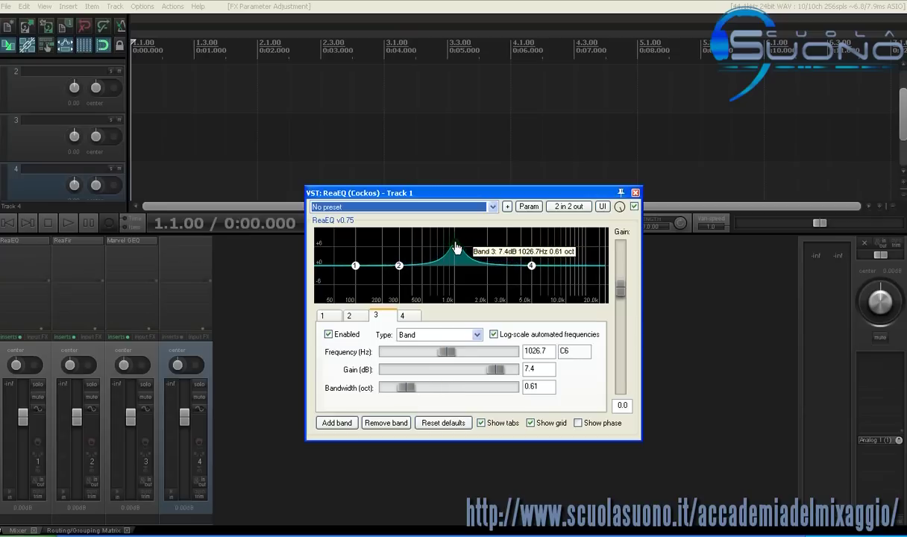
scroll(456, 247, up, 2)
mouse_move(456, 247)
mouse_down()
mouse_move(456, 231)
mouse_move(453, 307)
mouse_move(453, 227)
mouse_move(456, 269)
mouse_move(455, 237)
mouse_move(399, 239)
mouse_move(474, 237)
mouse_move(457, 243)
mouse_up()
scroll(455, 236, down, 2)
scroll(454, 236, up, 2)
scroll(473, 237, up, 3)
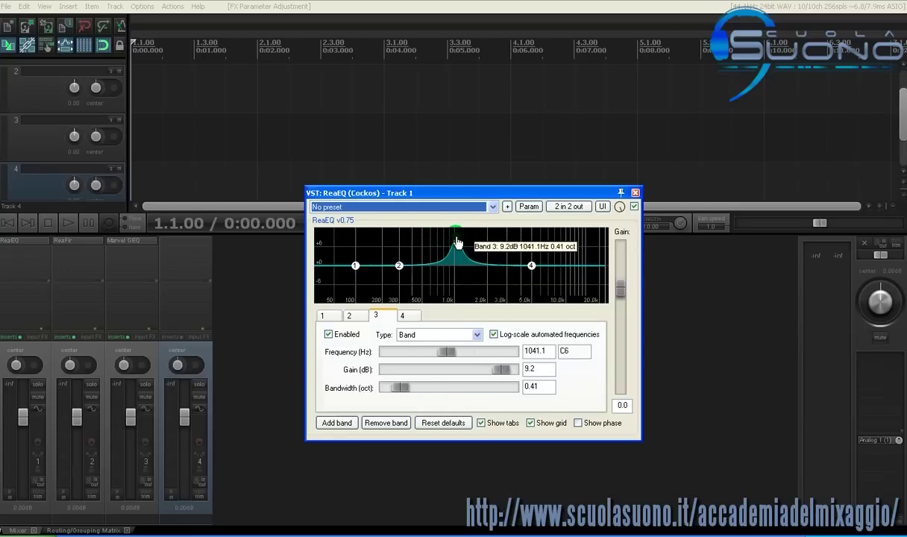
scroll(457, 243, down, 2)
scroll(457, 243, up, 5)
scroll(457, 243, down, 3)
scroll(457, 243, down, 3)
Lower band 3's gain to about 0.8 dB at 1000 Hz.
drag(457, 243, 454, 265)
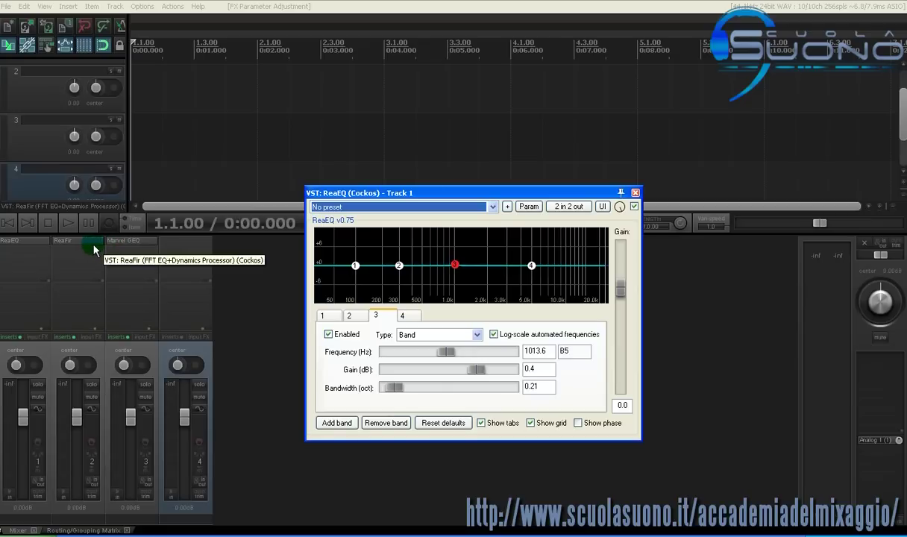
mouse_move(461, 274)
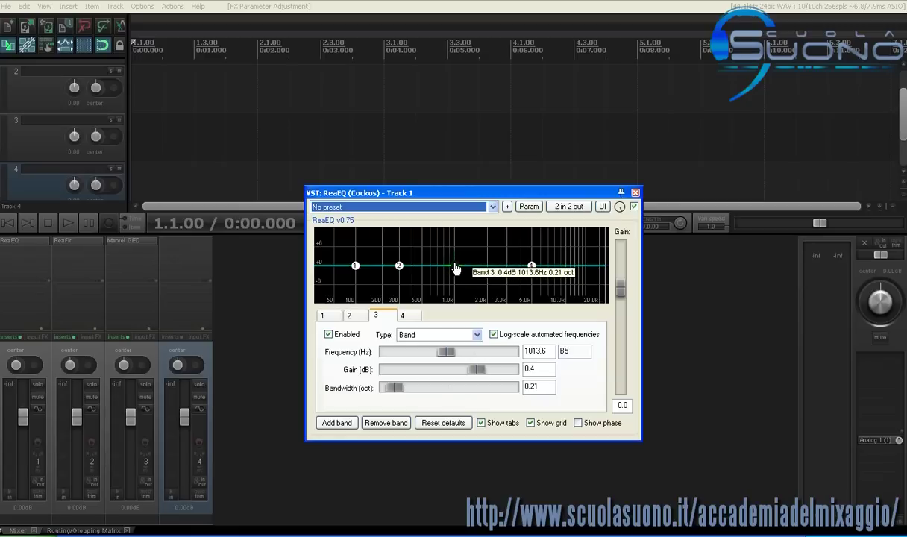
mouse_move(456, 267)
mouse_down()
mouse_move(455, 252)
mouse_move(454, 267)
mouse_up()
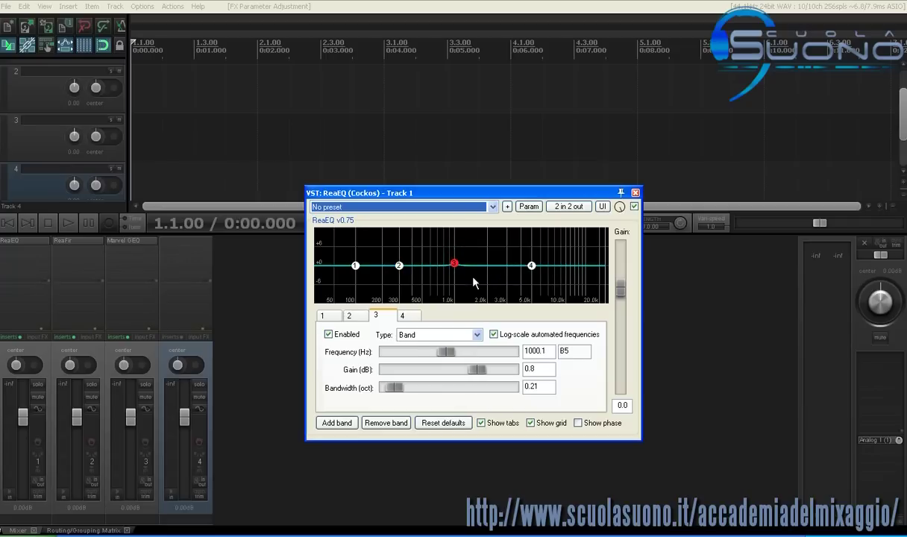
Show the phase curve and set band 3 to about 10.2 dB at 974 Hz with a 0.41-octave bandwidth.
click(577, 424)
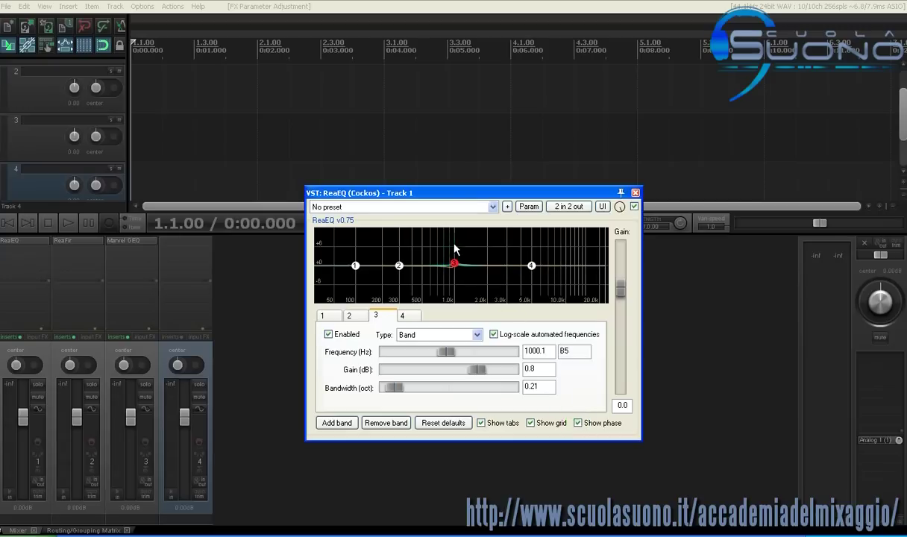
mouse_move(454, 266)
drag(453, 267, 454, 236)
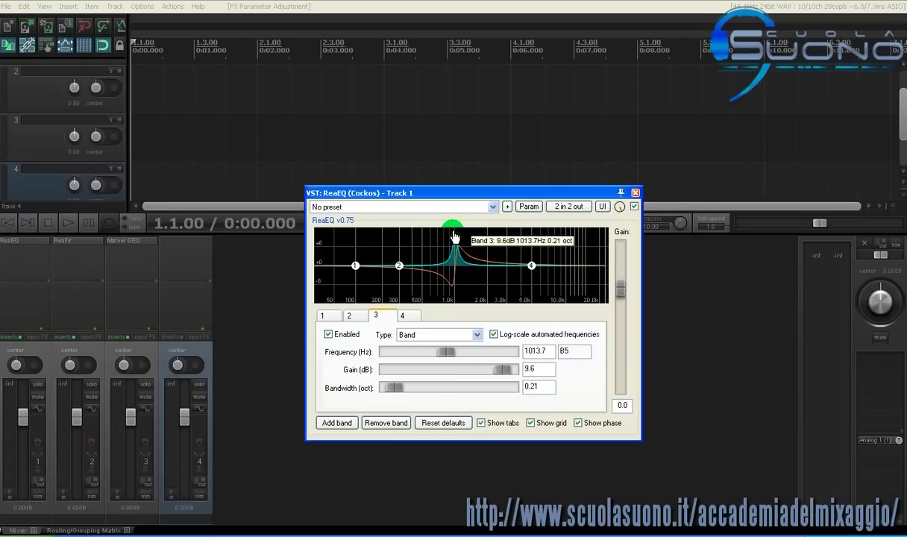
scroll(453, 237, up, 3)
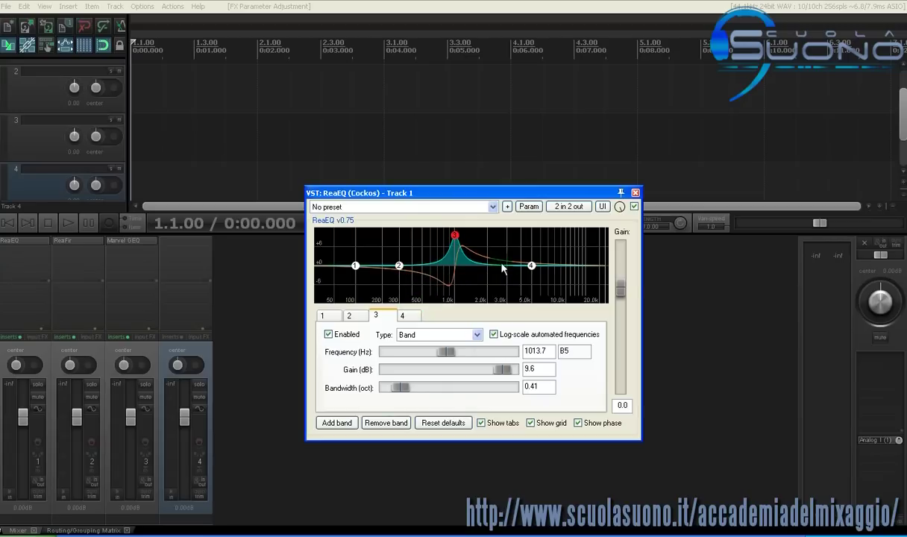
drag(458, 248, 455, 238)
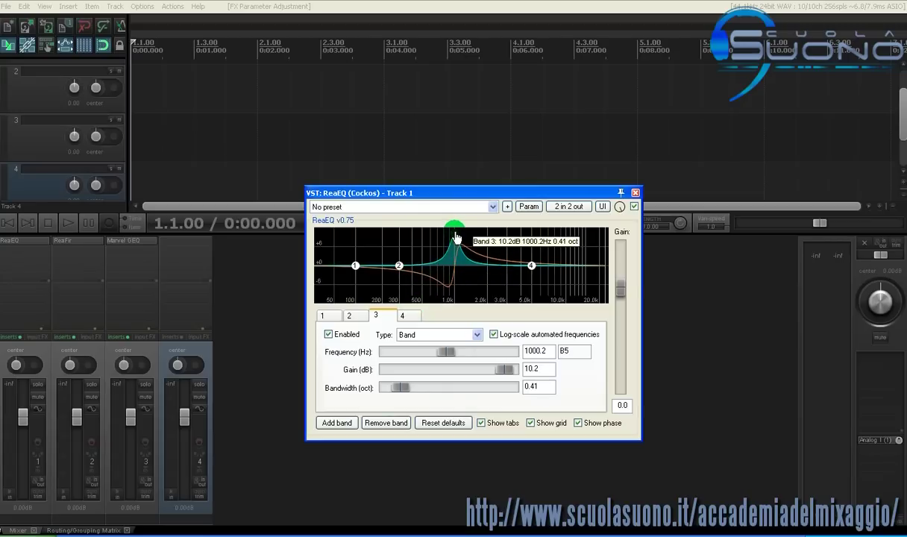
drag(454, 234, 452, 235)
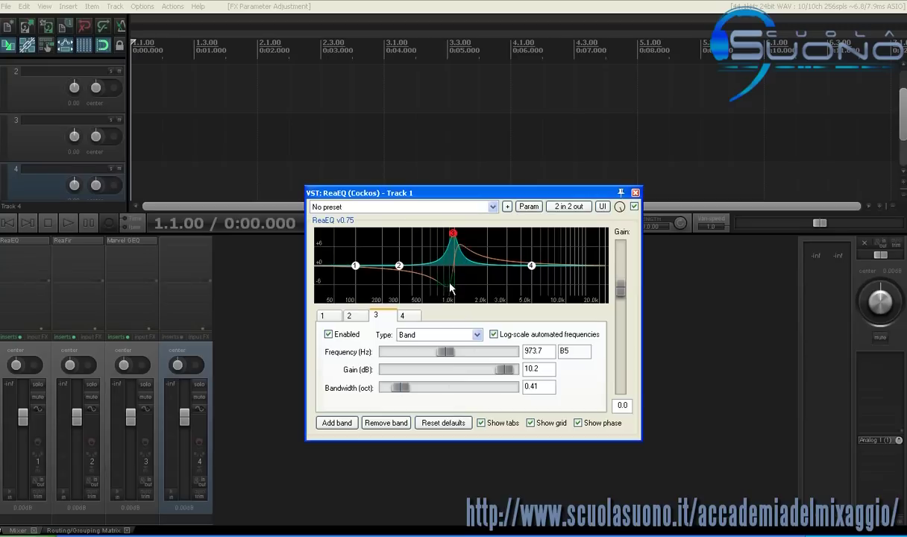
Flatten band 3 to 0 dB at about 1000 Hz, and boost it again to about 11.4 dB at 987 Hz.
mouse_move(454, 236)
drag(454, 236, 455, 267)
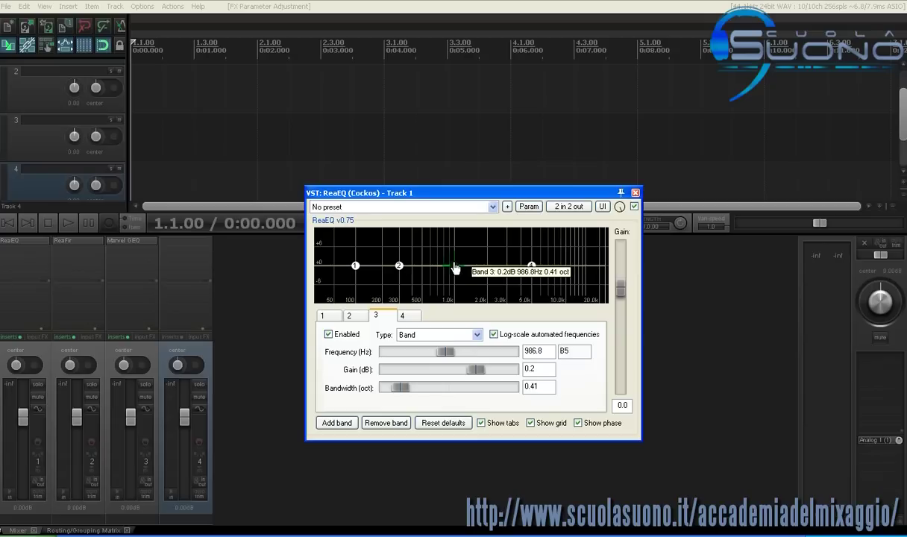
mouse_move(454, 267)
mouse_down()
mouse_move(456, 235)
mouse_move(453, 292)
mouse_move(454, 267)
mouse_up()
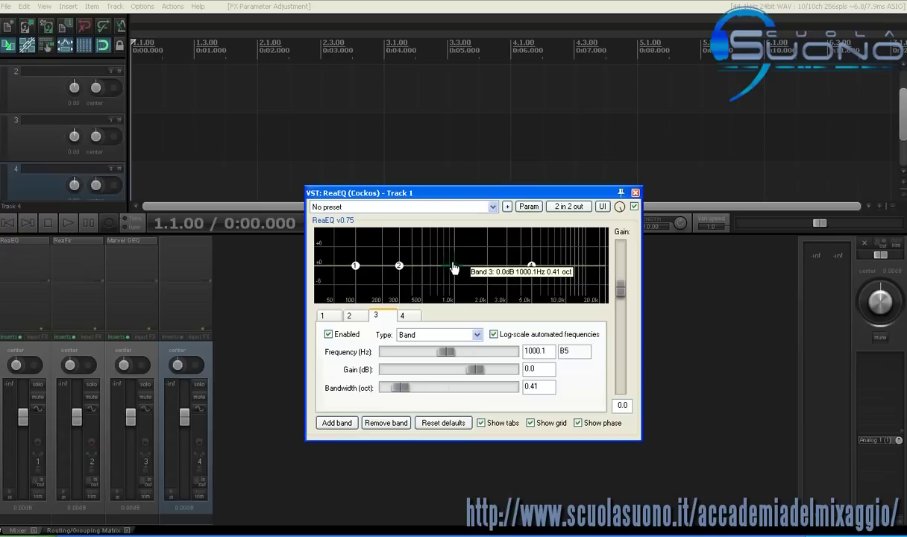
mouse_move(454, 267)
mouse_down()
mouse_move(456, 240)
mouse_move(456, 268)
mouse_up()
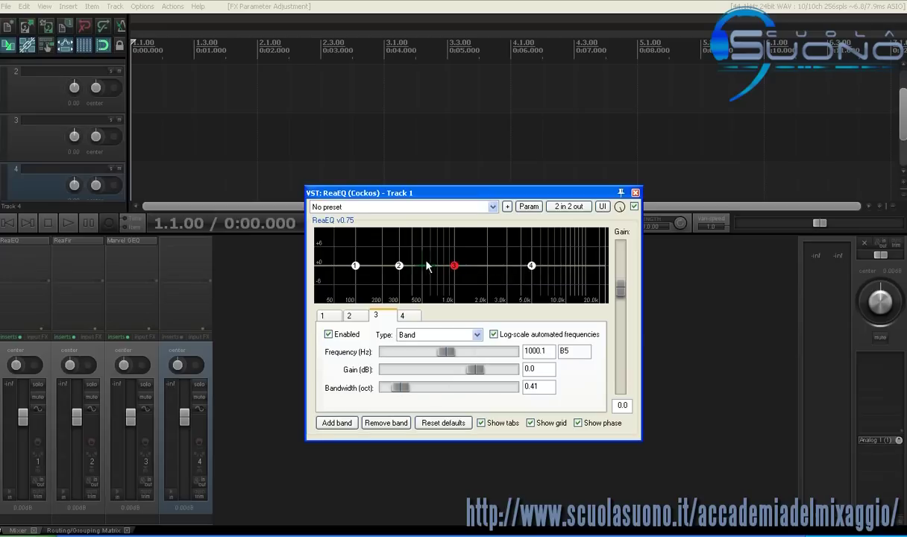
drag(456, 264, 454, 236)
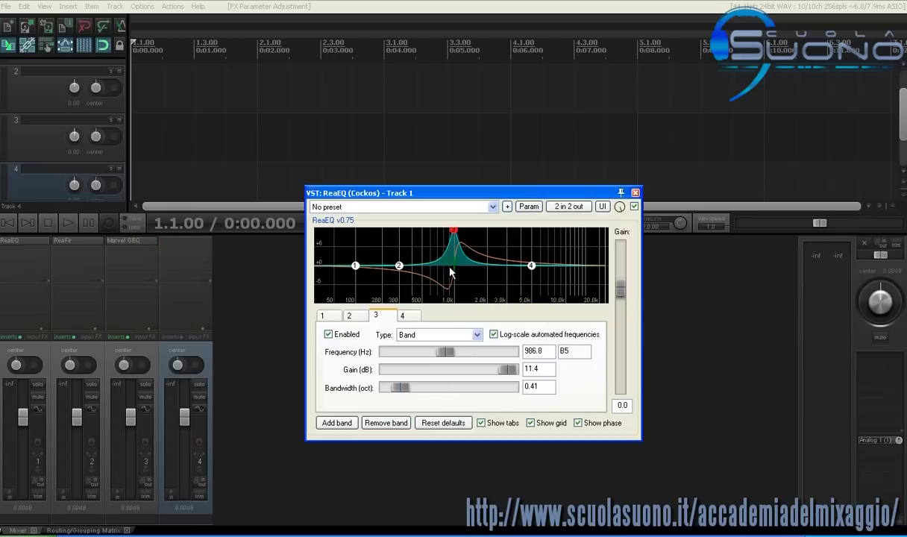
View the Marvel GEQ linear-phase equalizer on track 3 again and close it.
click(135, 245)
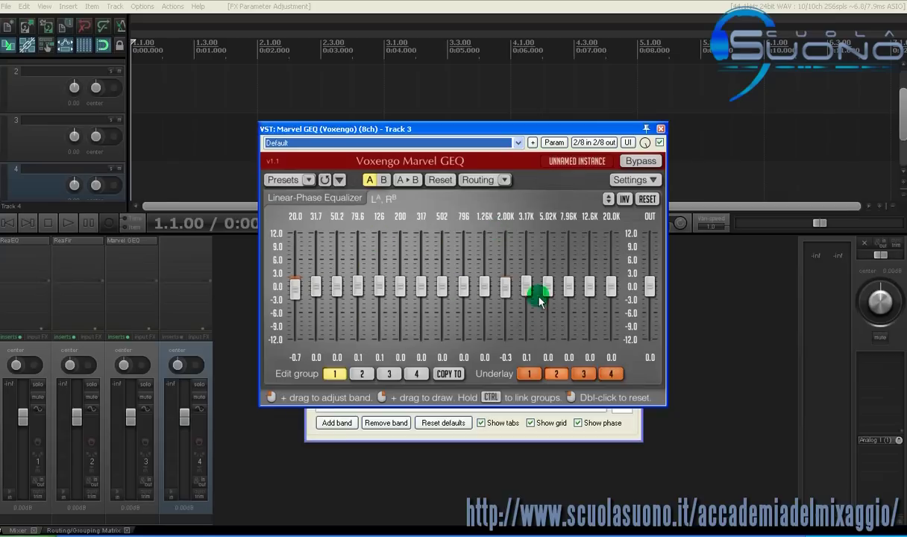
click(659, 128)
In ReaFir on track 2, raise the curve near 1 kHz and move the neighbouring points inward, closing both open effect windows.
click(66, 240)
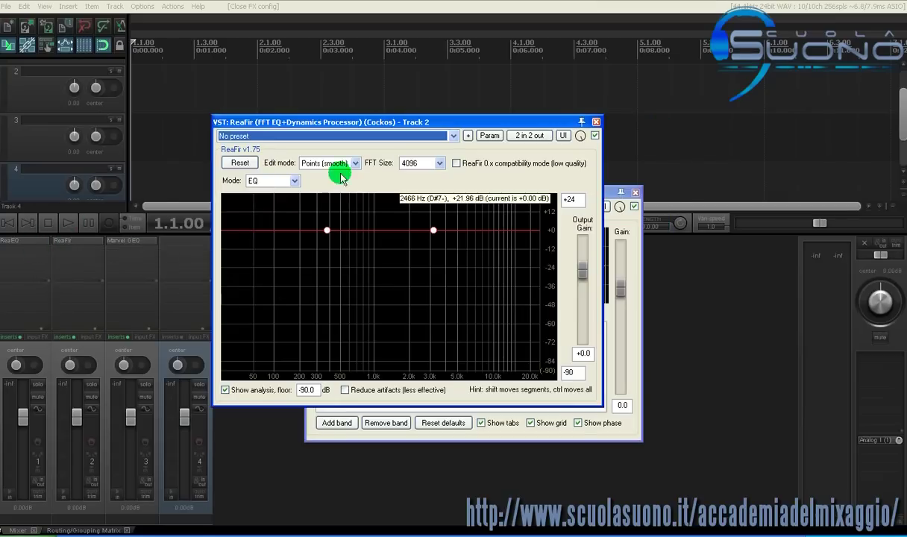
drag(372, 230, 371, 203)
drag(432, 231, 399, 235)
drag(322, 238, 351, 228)
click(596, 122)
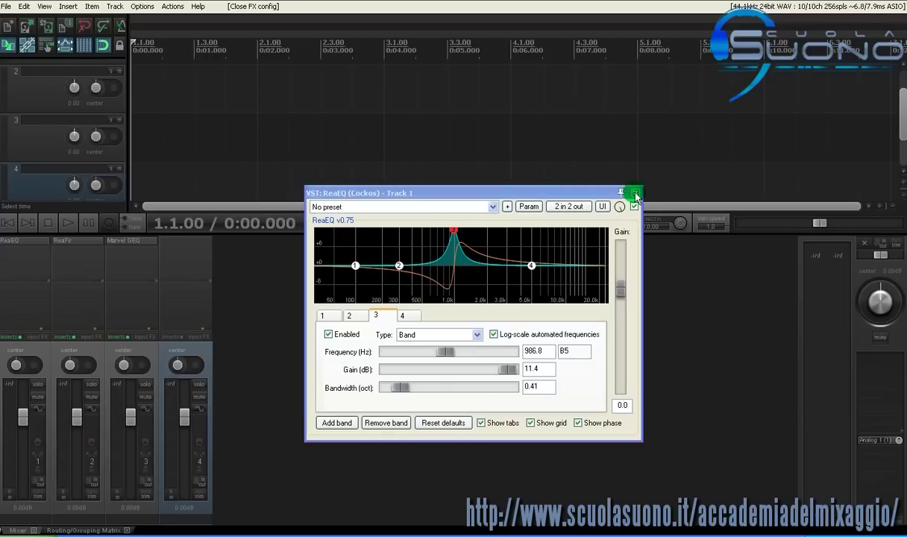
click(635, 193)
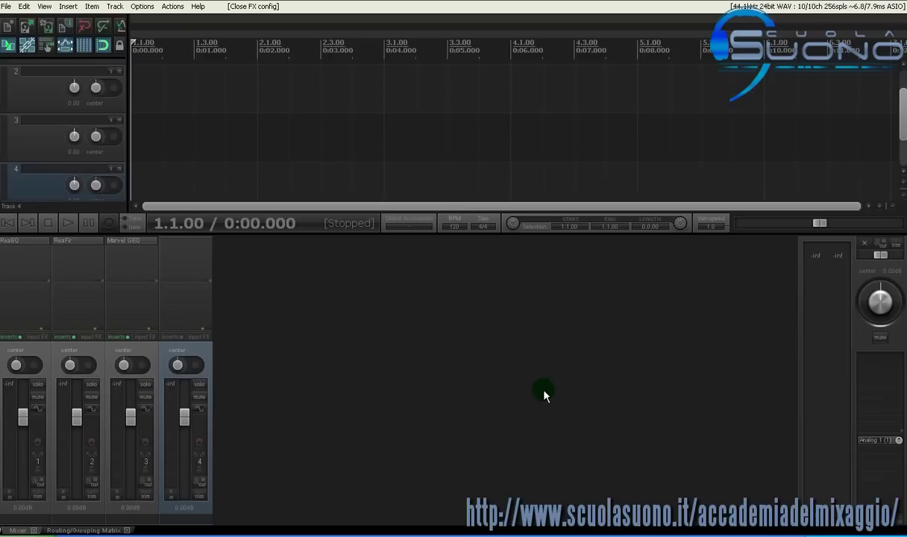